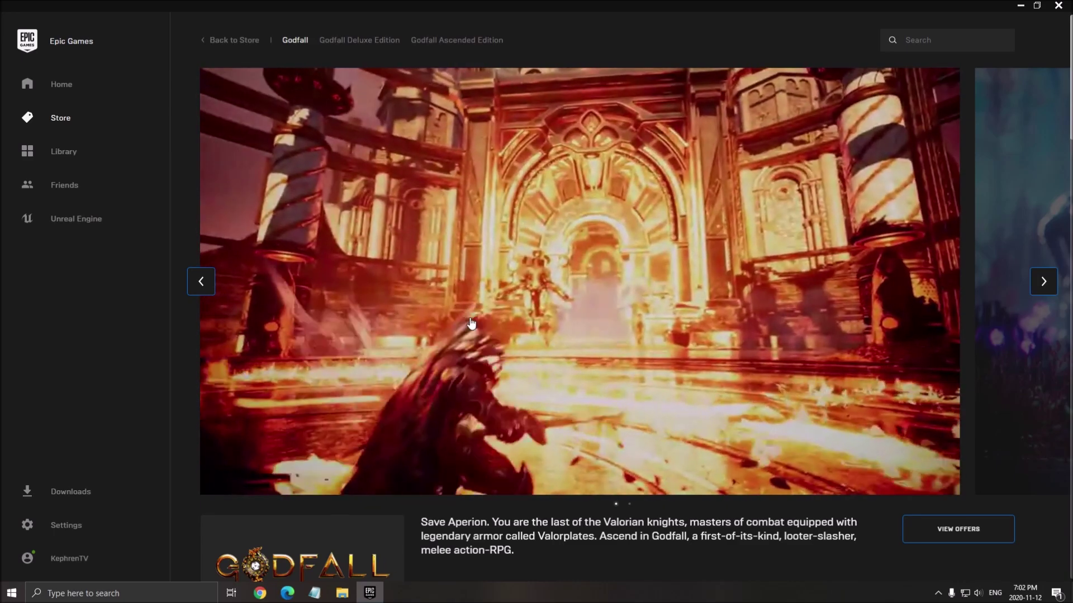
Step: Search 'game mode' and open the Game Mode settings page to confirm it is off
key("super+s")
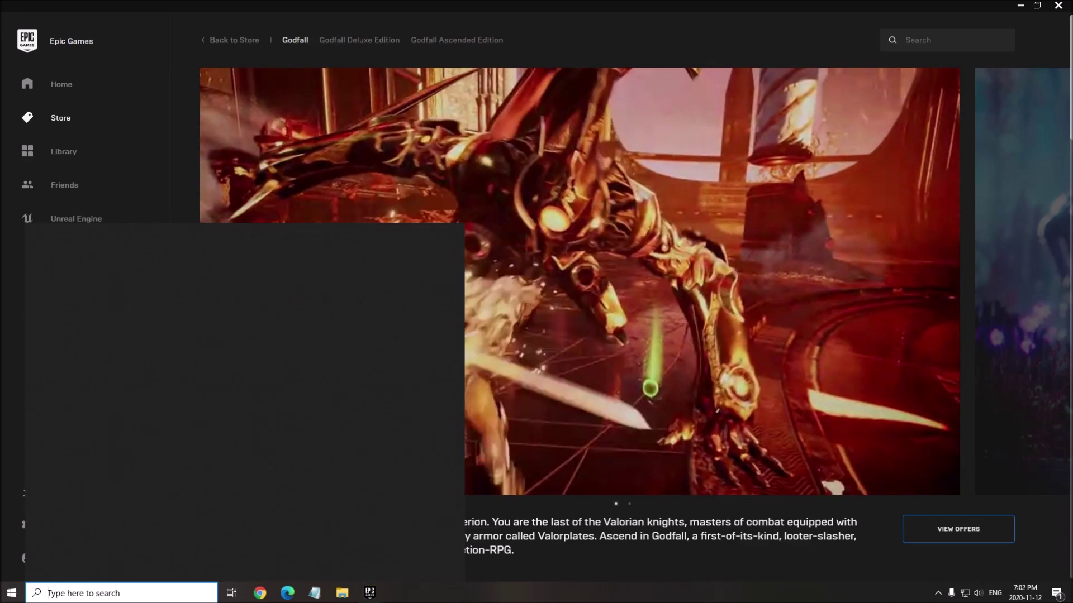
type("game mode")
key("Return")
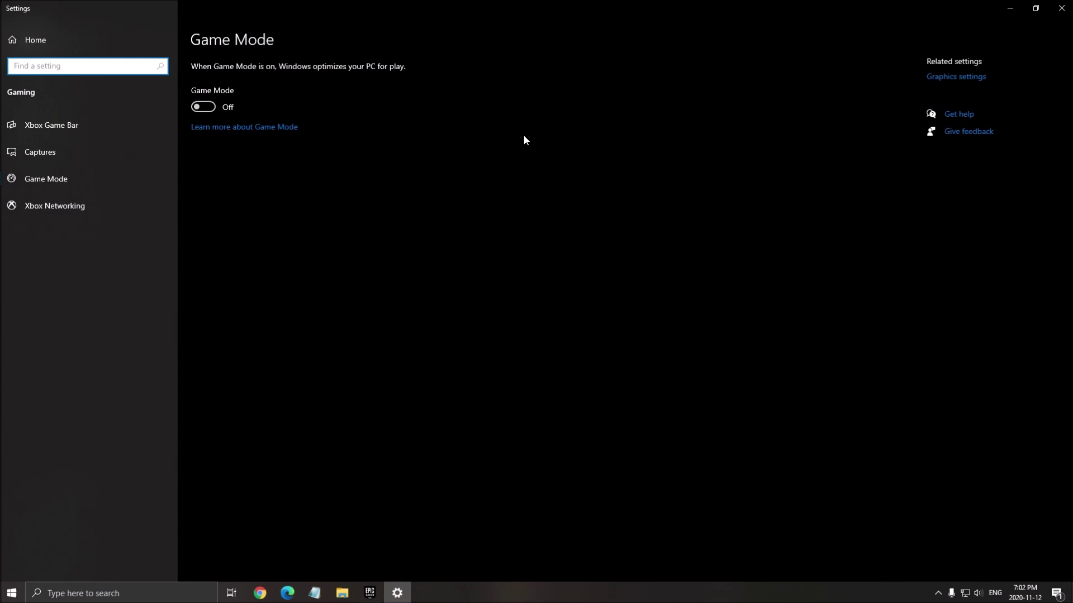
Step: Check that Xbox Game Bar and background recording are off (30 fps, Standard), then reveal hidden tray icons
left_click(126, 121)
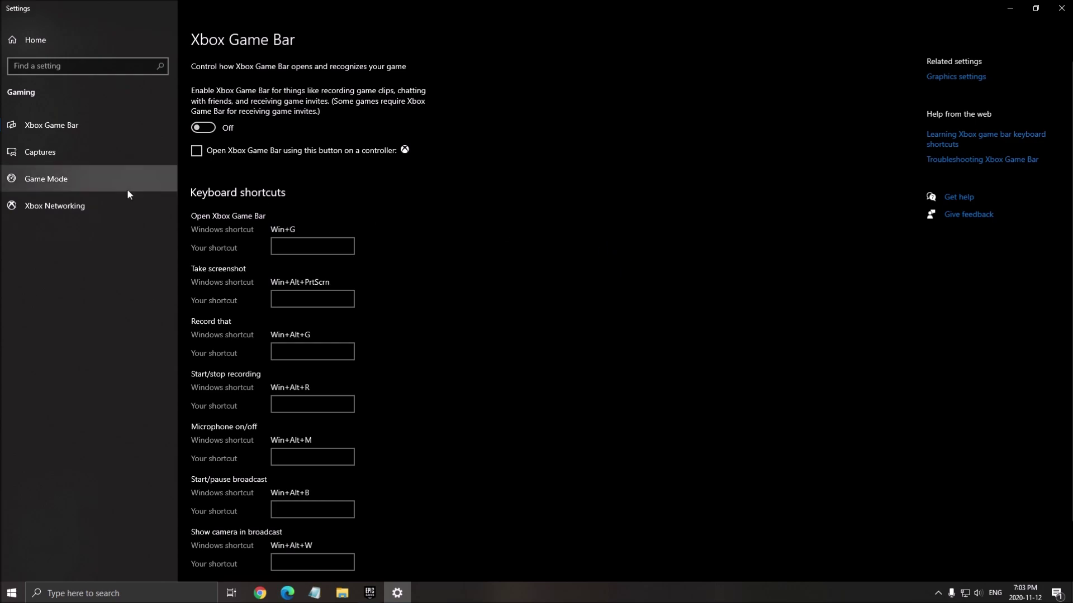
left_click(78, 160)
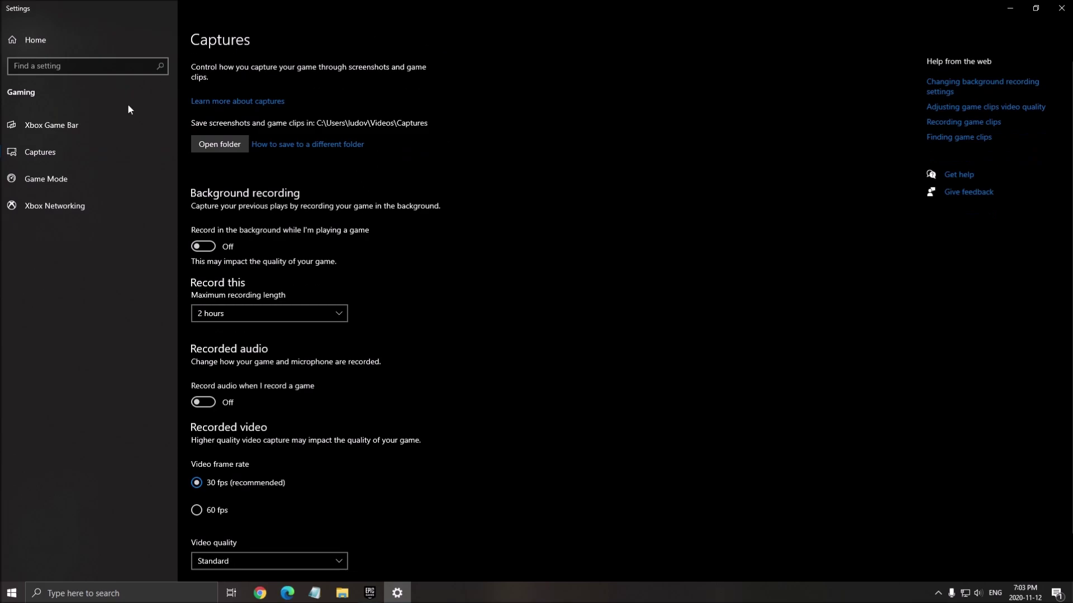
scroll(204, 163, "down", 2)
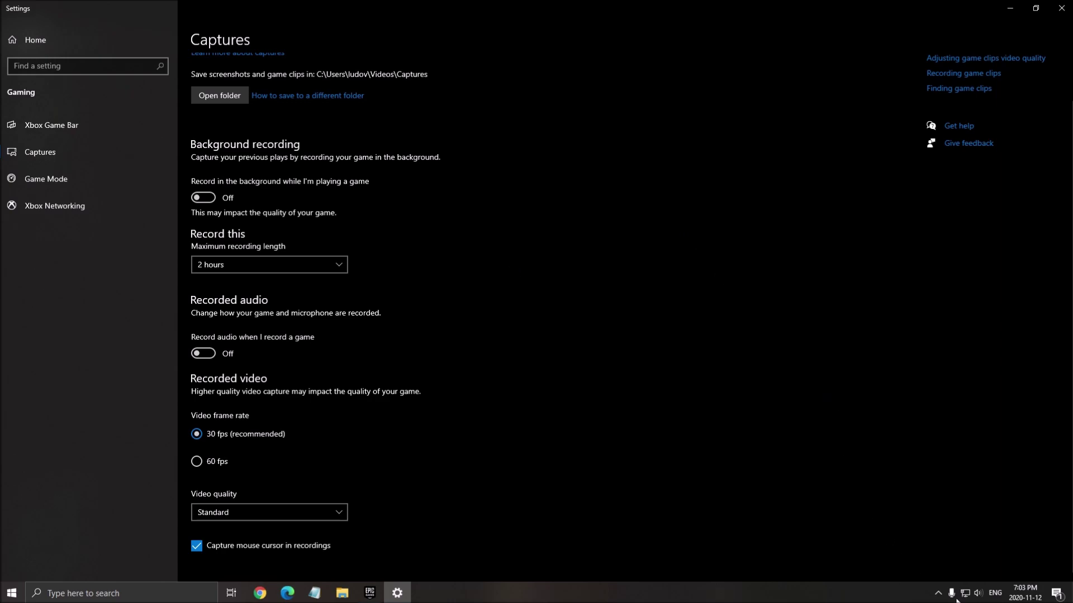
left_click(938, 593)
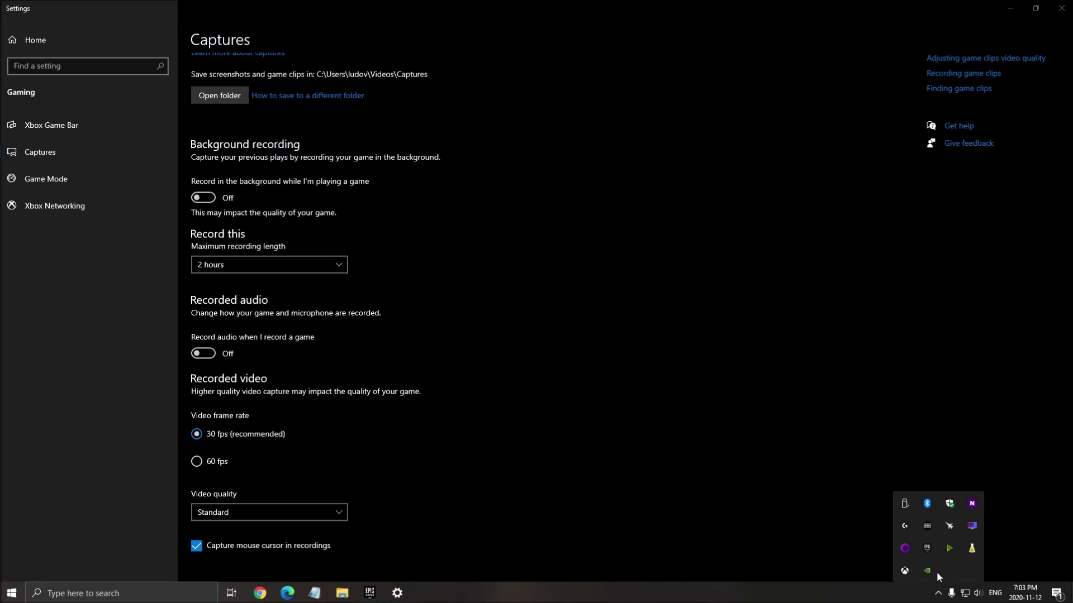
Step: Dismiss the tray overflow popup to return to the Captures page
left_click(668, 486)
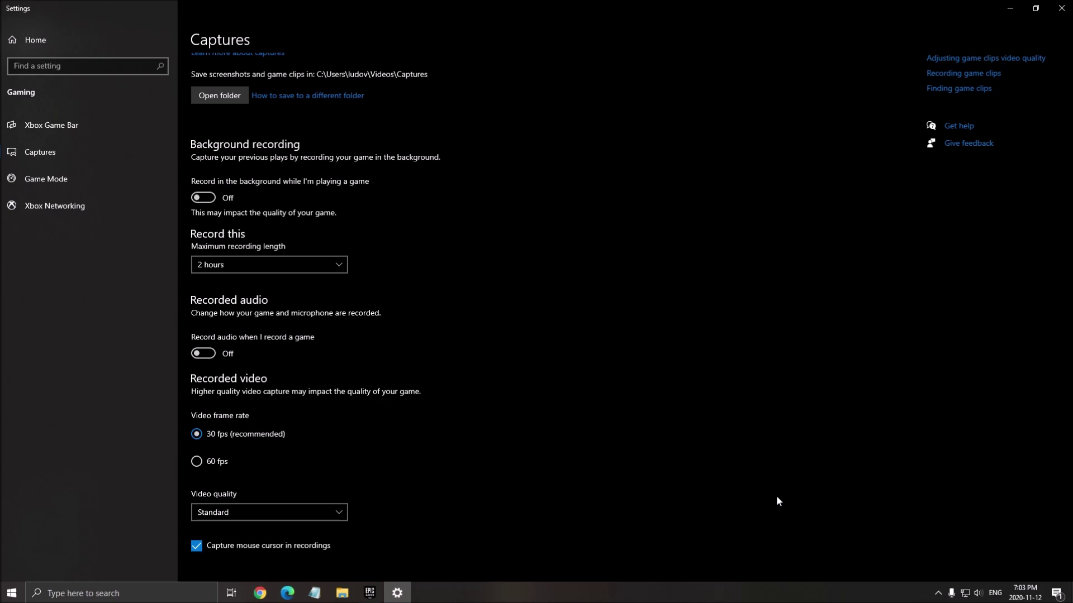
Step: Search 'gpu' to open Graphics settings, where hardware-accelerated GPU scheduling is on
left_click(111, 595)
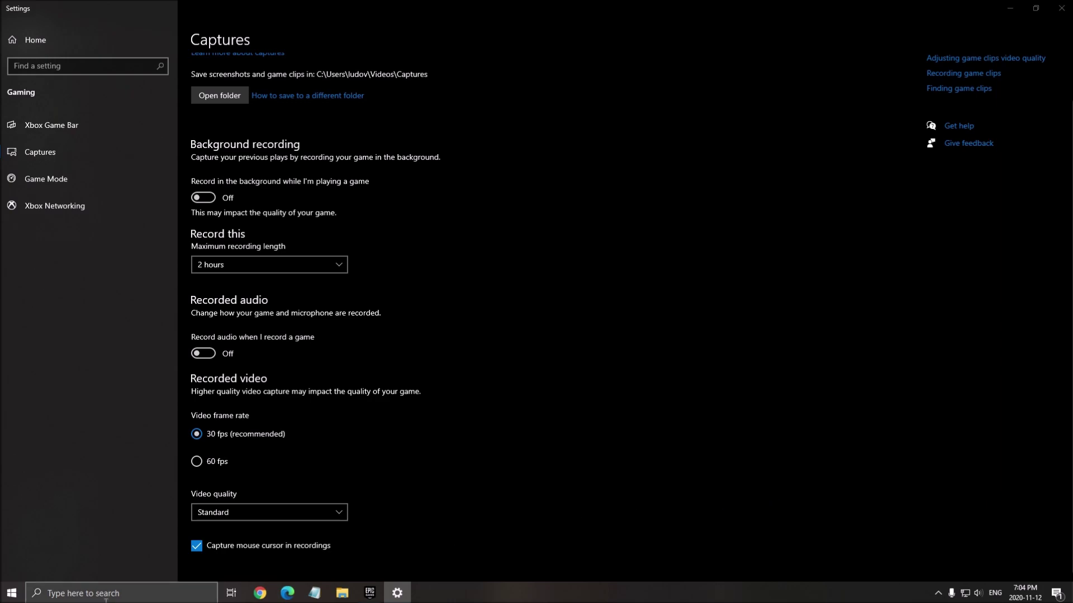
type("gpu")
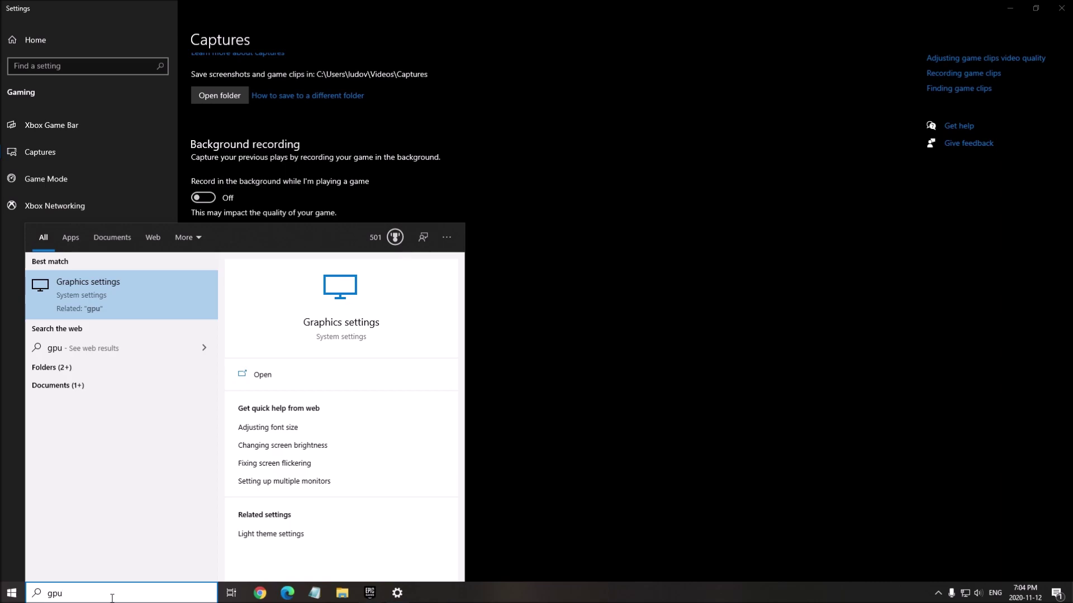
key("Return")
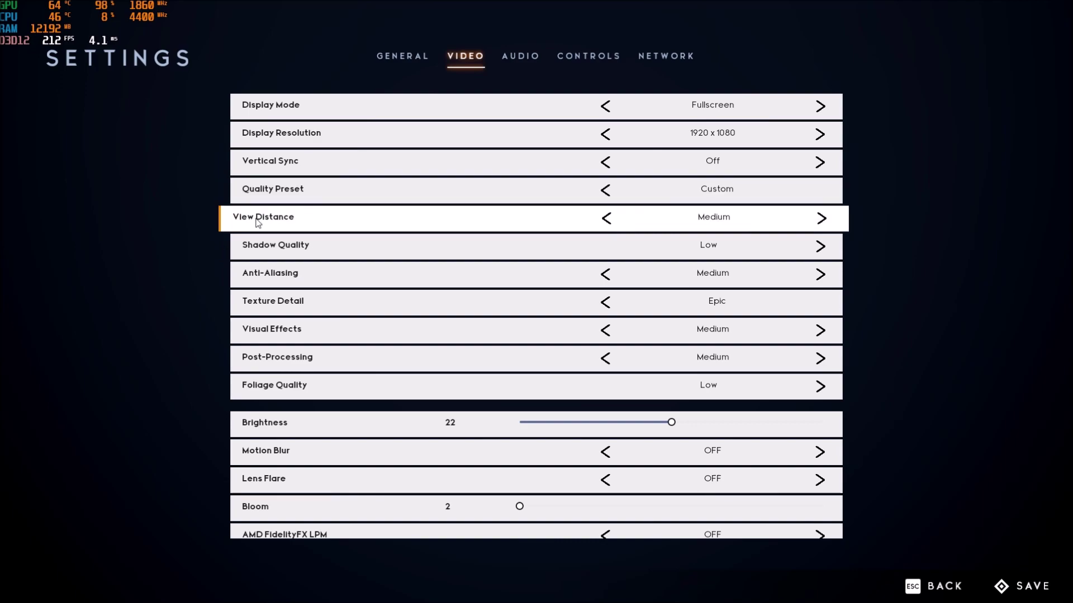
Step: Try View Distance from Low to Epic, settle it on Medium, and keep Shadow Quality at Low
left_click(821, 218)
left_click(817, 218)
left_click(606, 219)
left_click(607, 219)
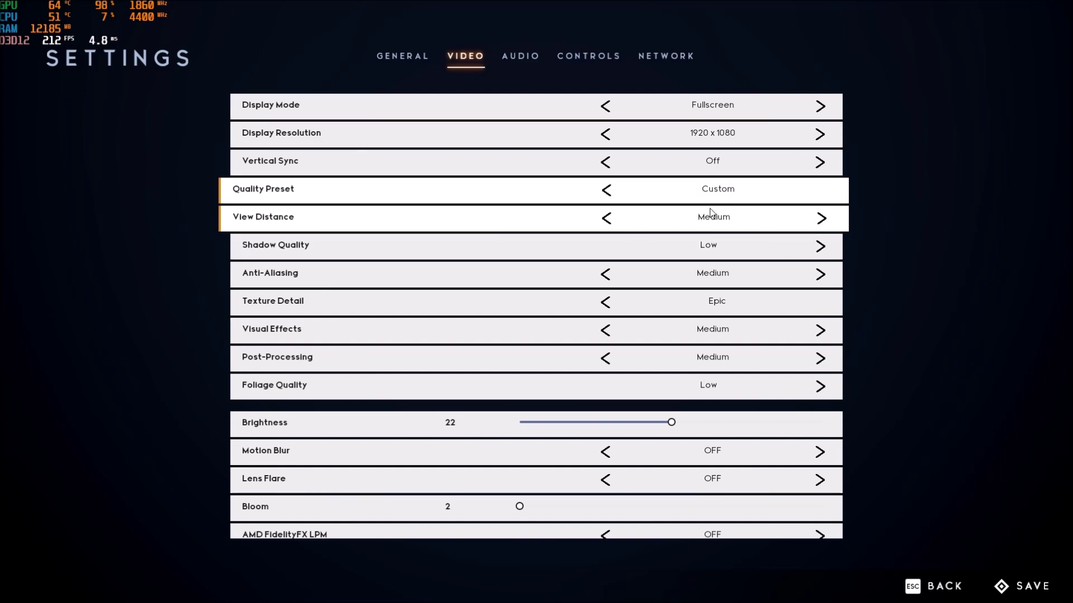
left_click(605, 218)
left_click(822, 219)
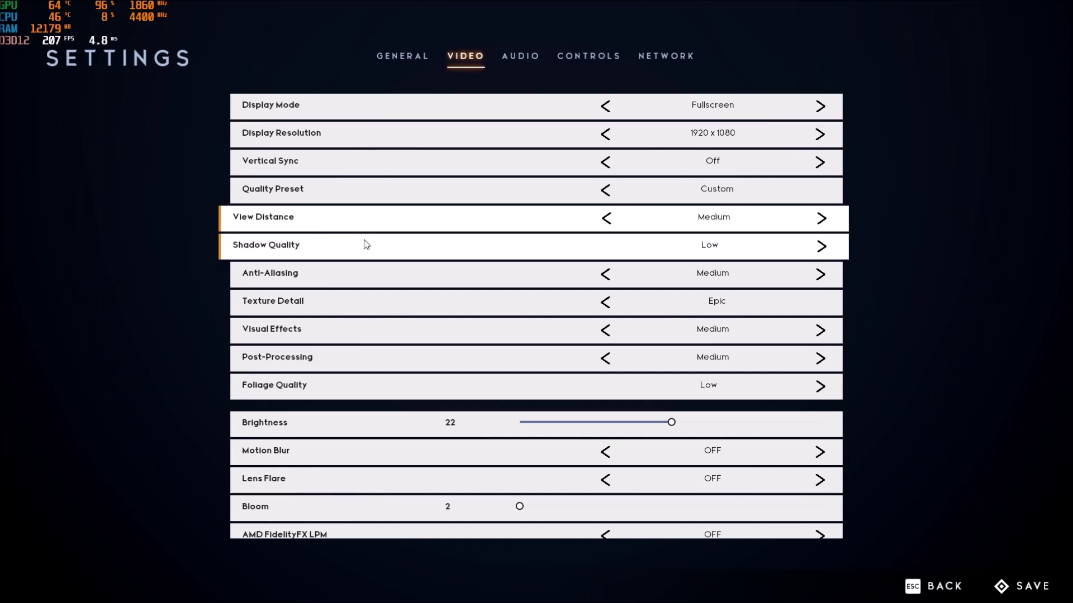
left_click(822, 248)
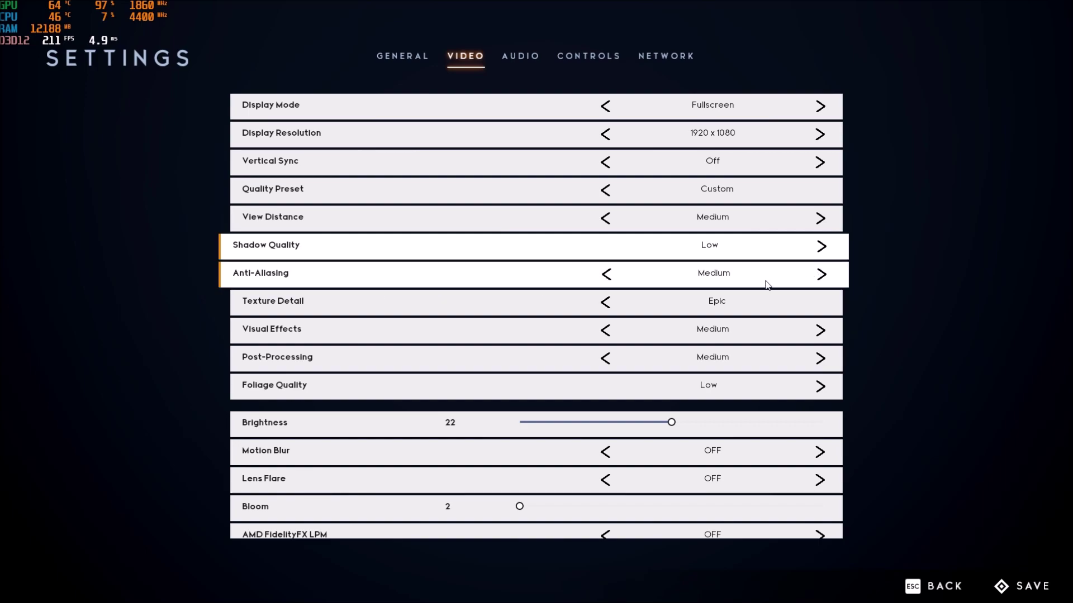
Step: Try Anti-Aliasing from Low to Epic and settle it on Medium
left_click(811, 278)
left_click(812, 278)
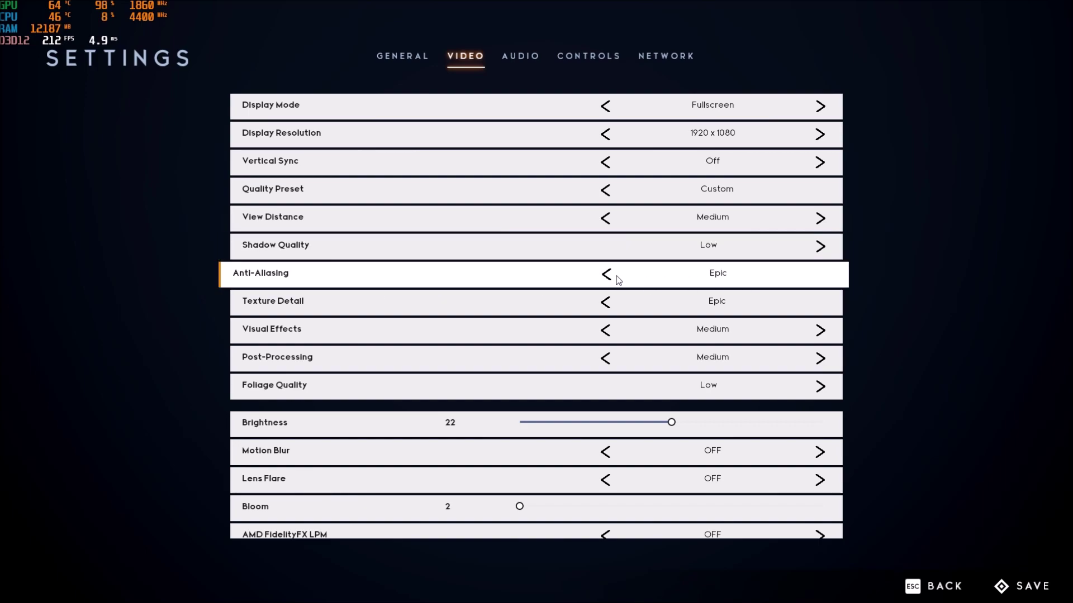
left_click(613, 277)
left_click(609, 276)
left_click(613, 277)
left_click(821, 274)
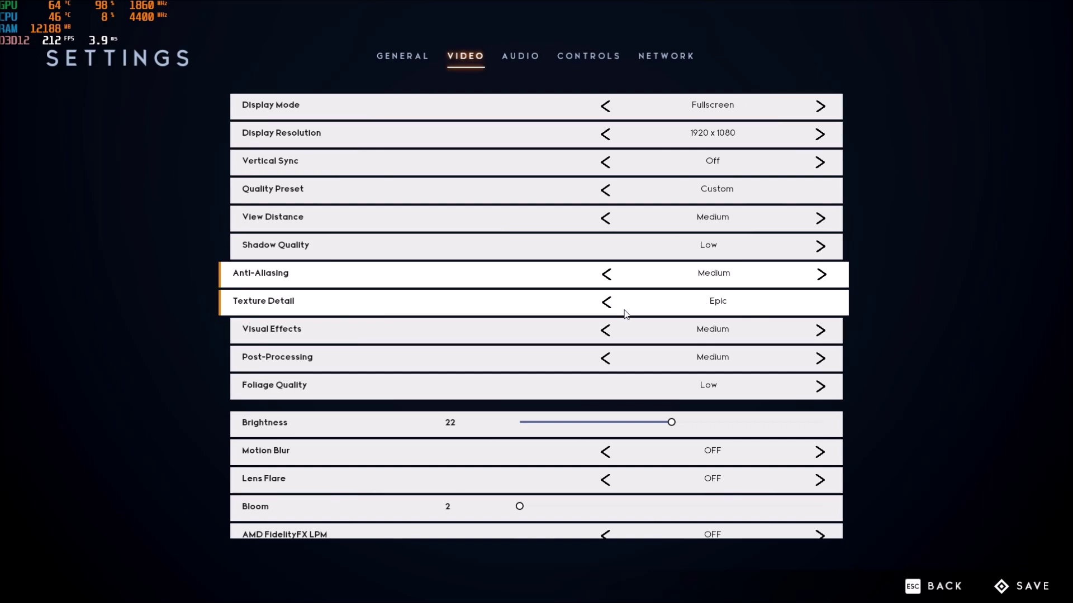
left_click(606, 303)
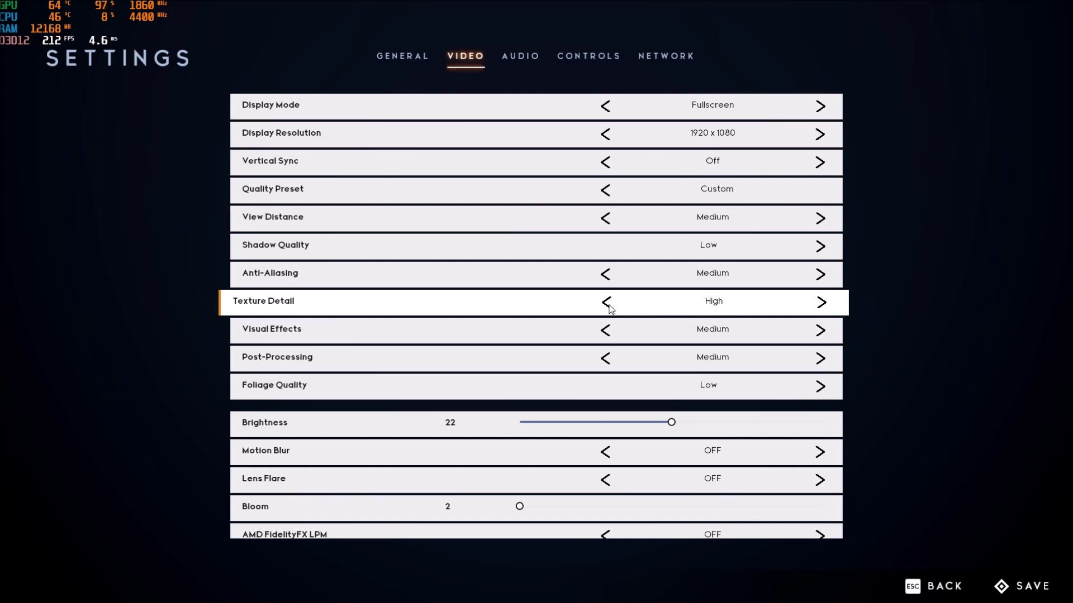
left_click(608, 307)
left_click(831, 303)
left_click(831, 303)
left_click(831, 303)
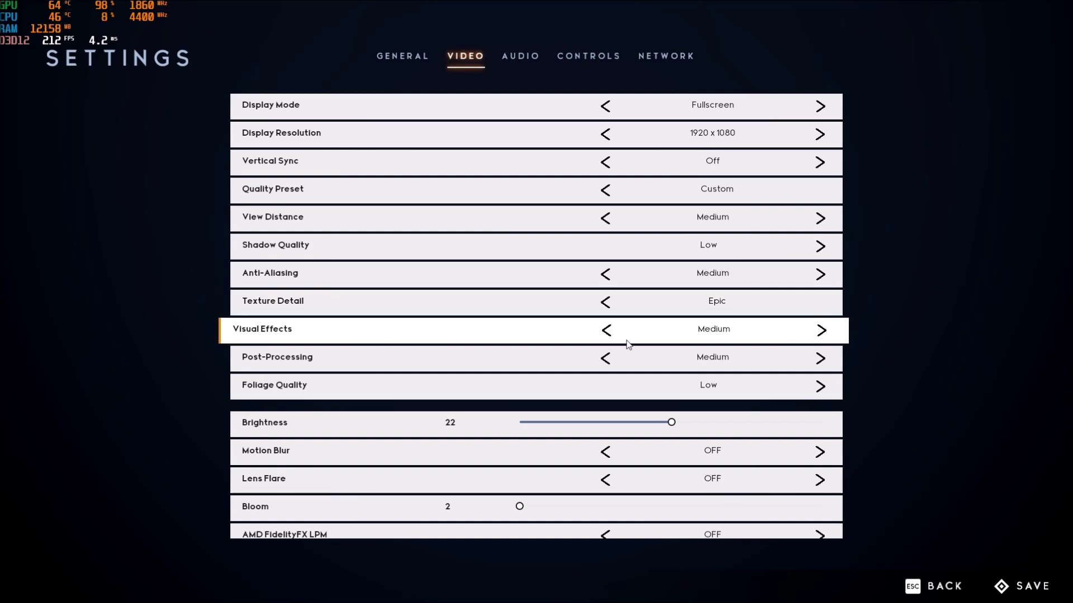
left_click(607, 333)
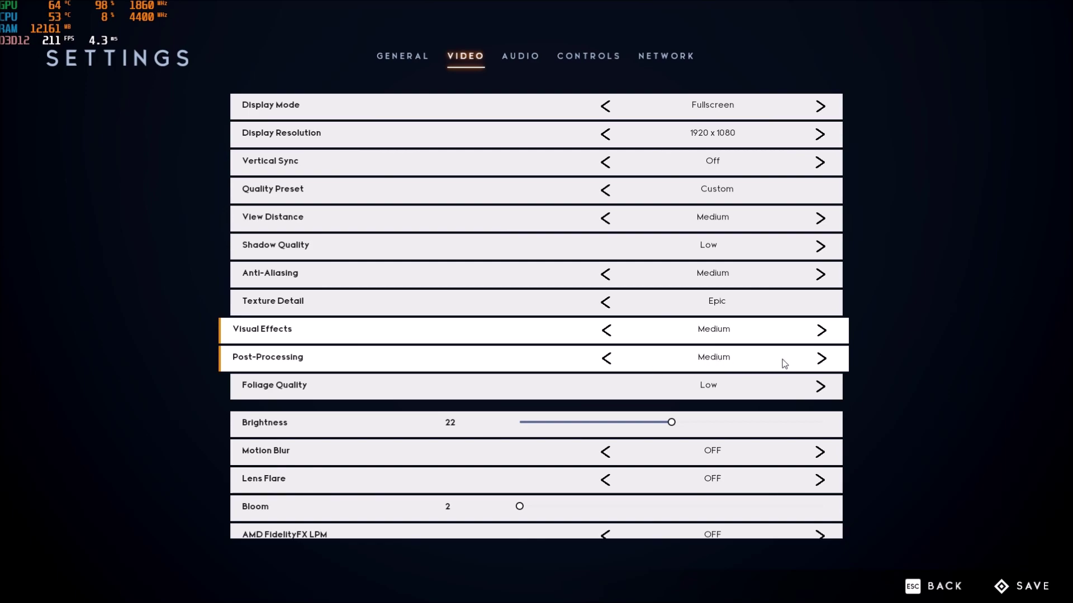
left_click(608, 362)
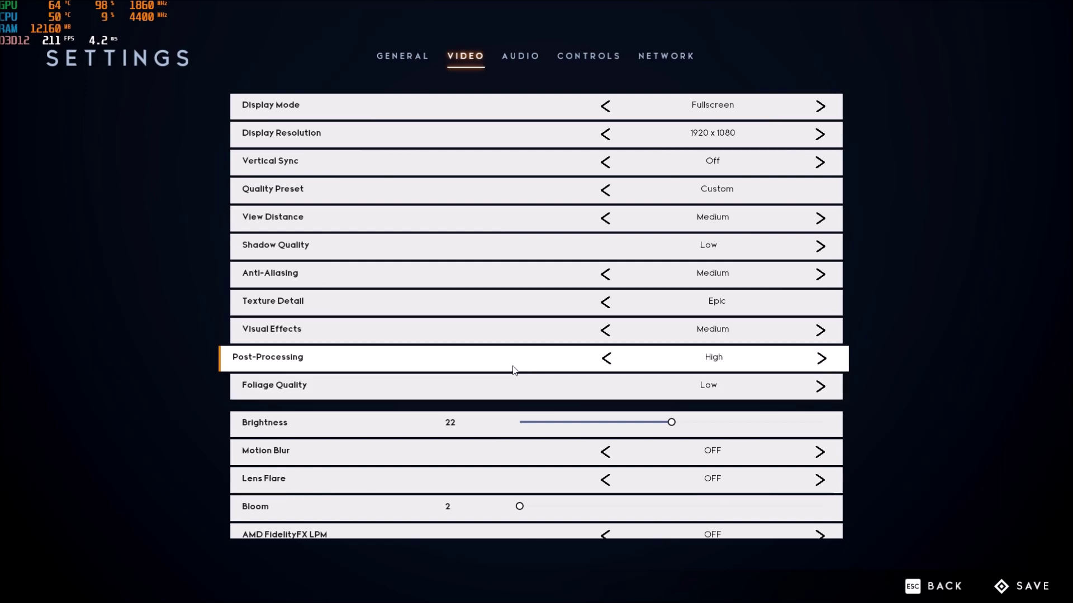
left_click(607, 363)
left_click(607, 363)
left_click(820, 358)
left_click(822, 385)
left_click(821, 385)
left_click(822, 385)
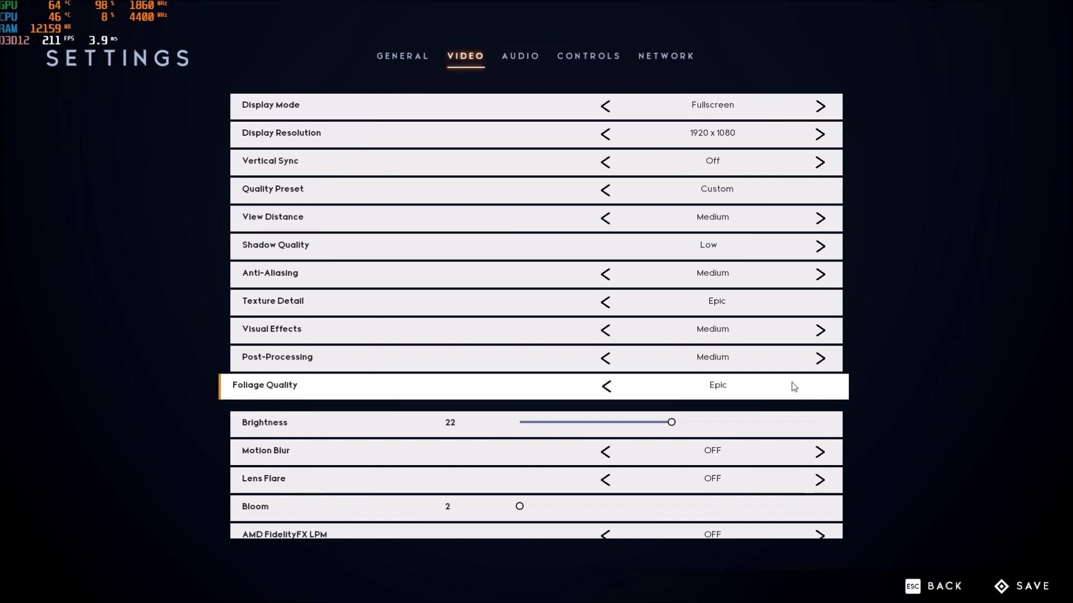
left_click(606, 387)
left_click(607, 386)
left_click(606, 386)
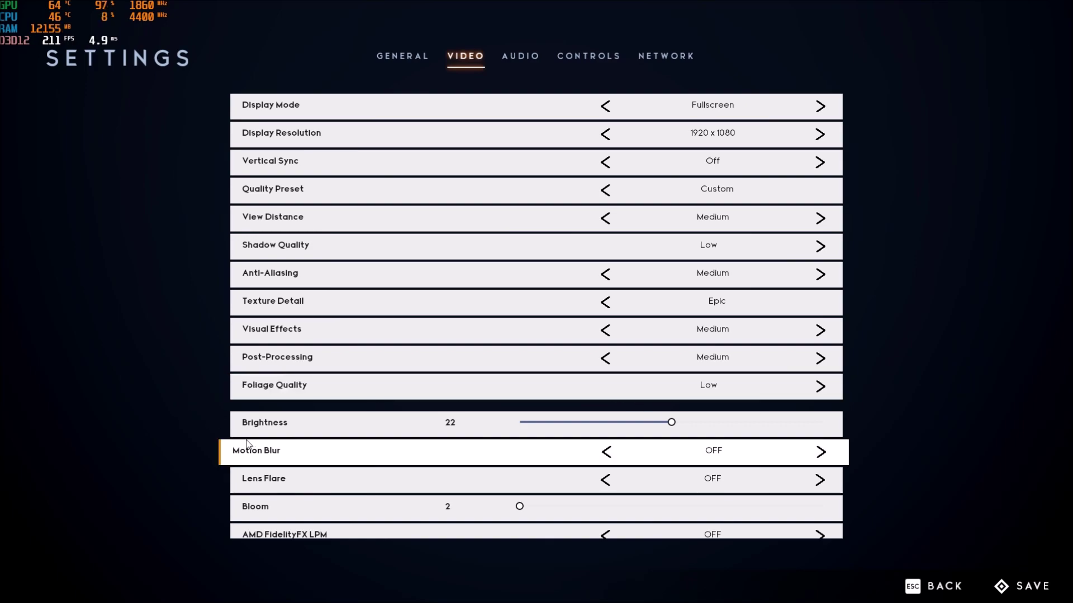
scroll(262, 447, "down", 1)
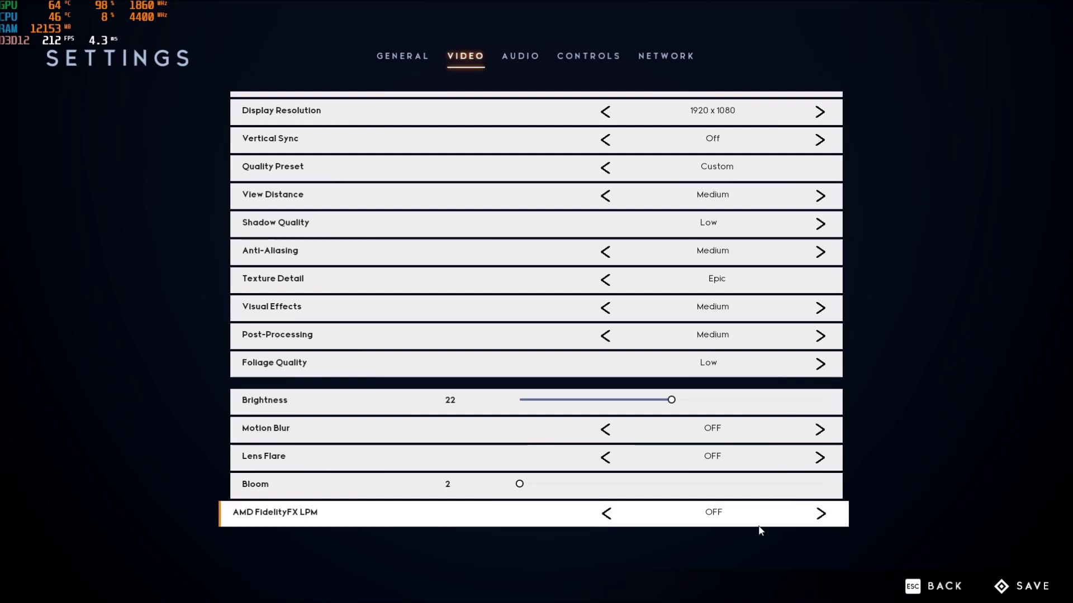
left_click(820, 515)
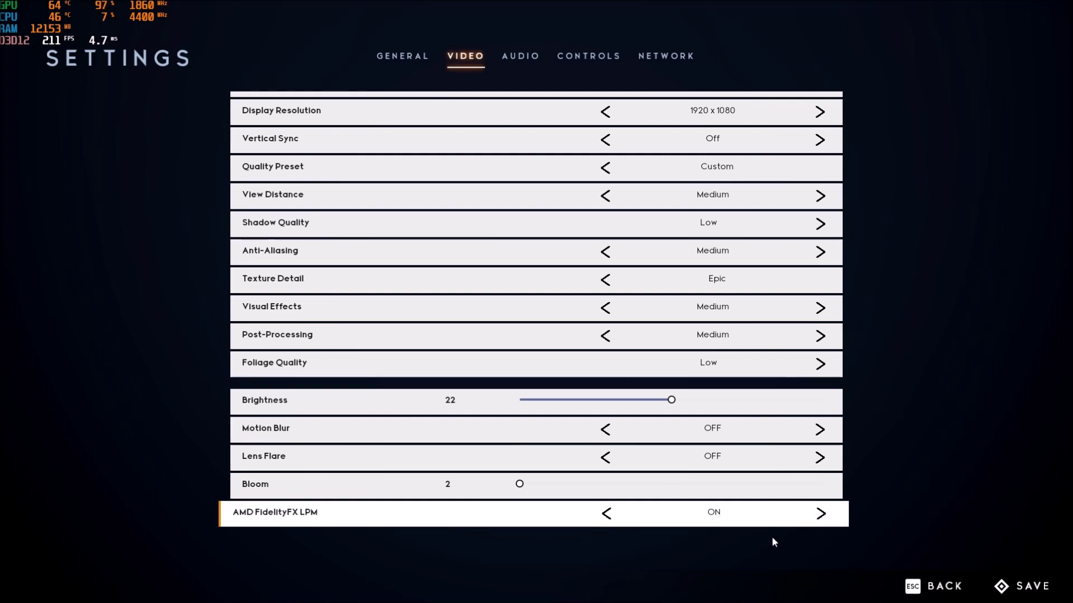
left_click(605, 516)
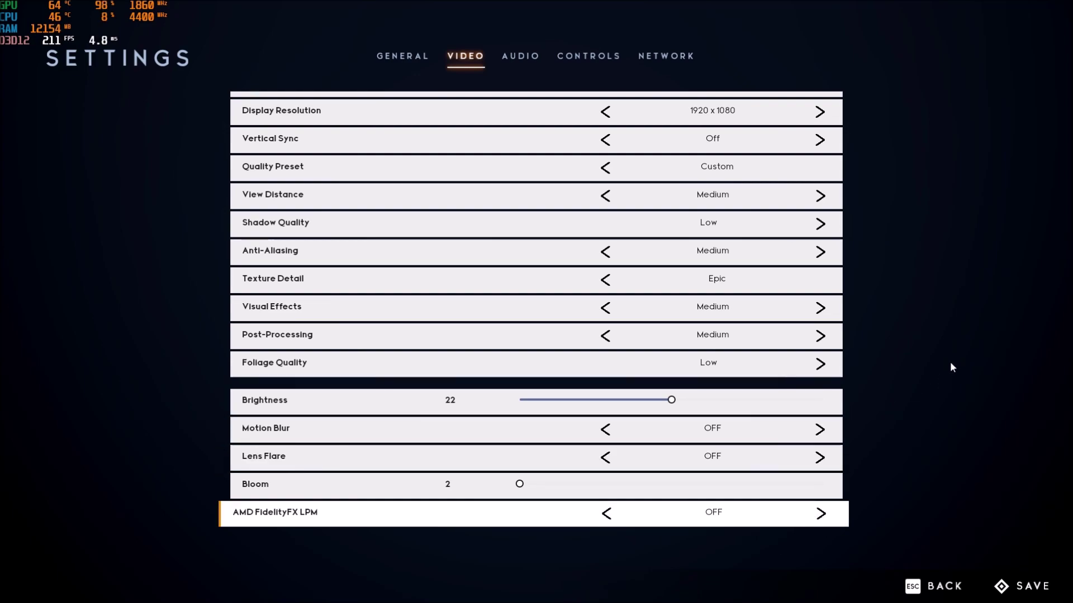